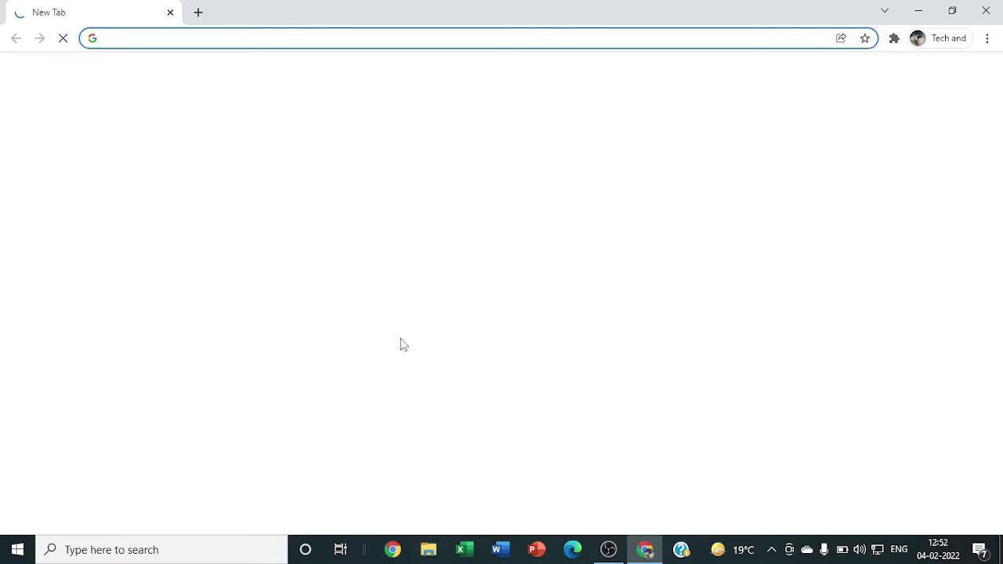
Step: Search Google for "Pdf converter" and open the freepdfconvert.com result
click(436, 283)
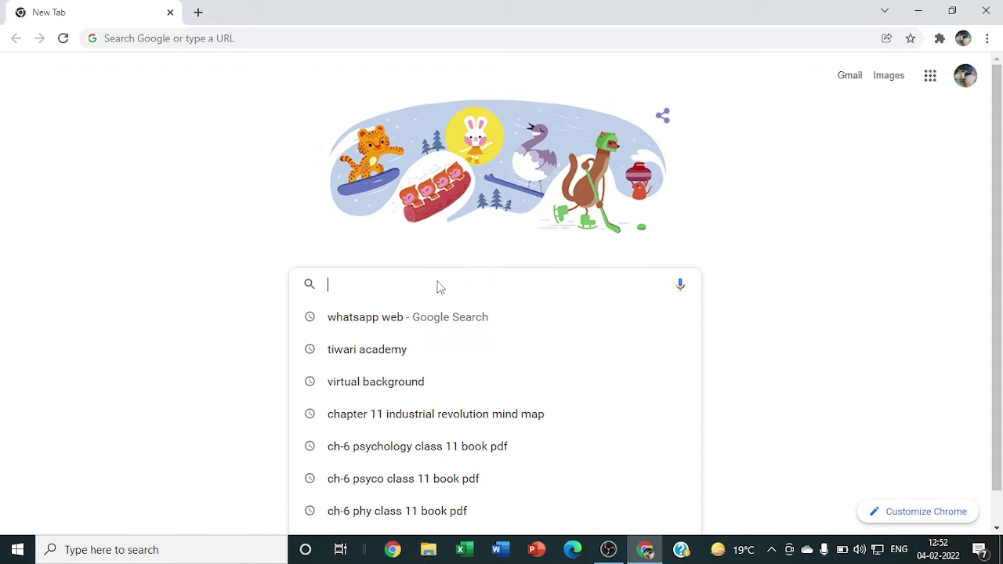
text(Pdf co)
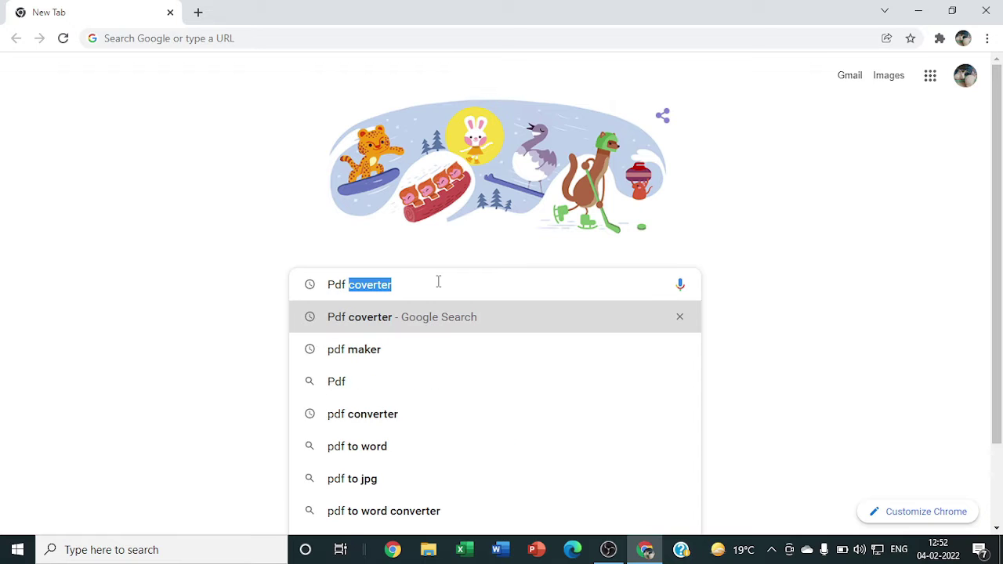
text(nverter)
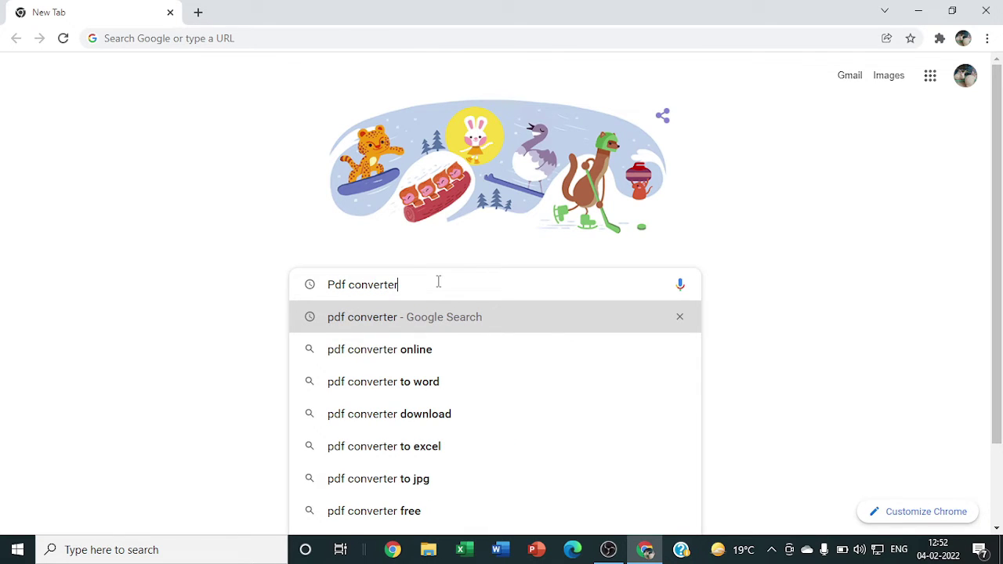
key(Return)
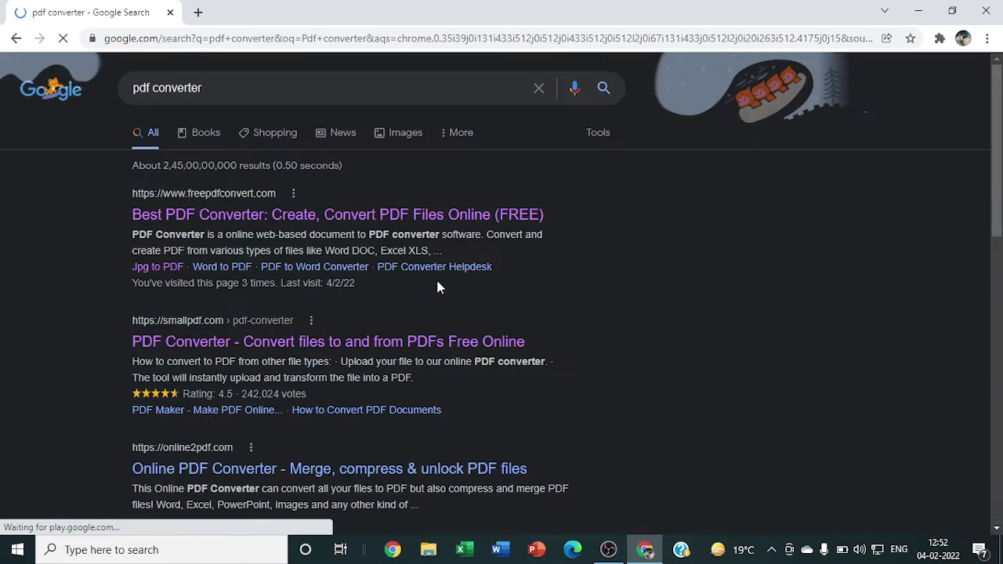
click(377, 214)
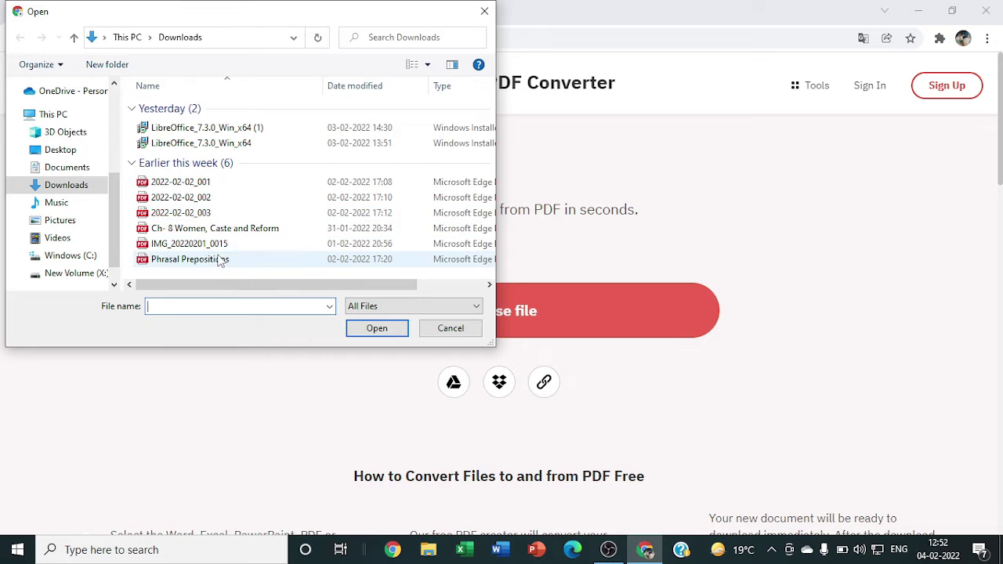
Step: Upload the PDF "Ch- 8 Women, Caste and Reform", convert it to Word and download the result
click(225, 229)
click(376, 329)
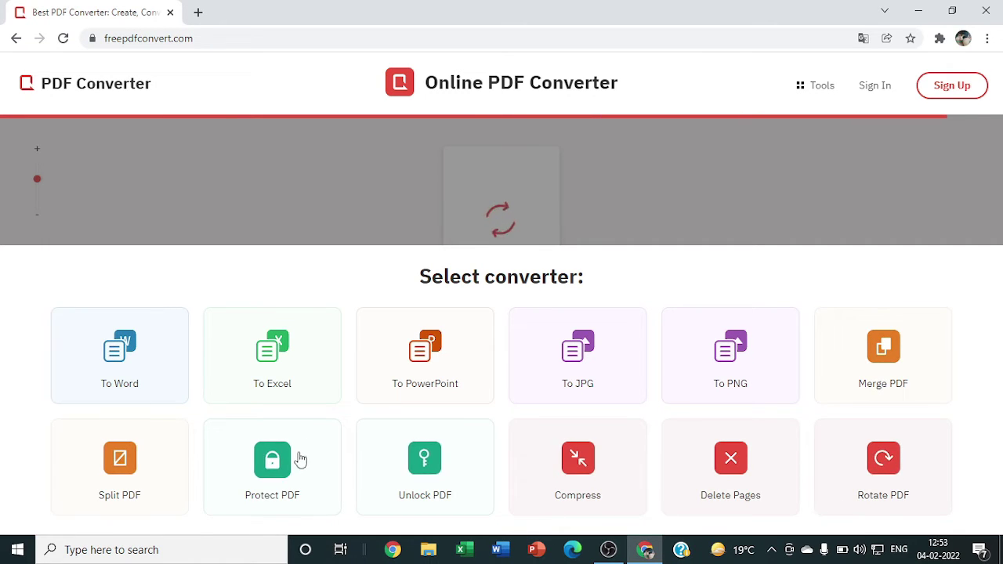
click(155, 380)
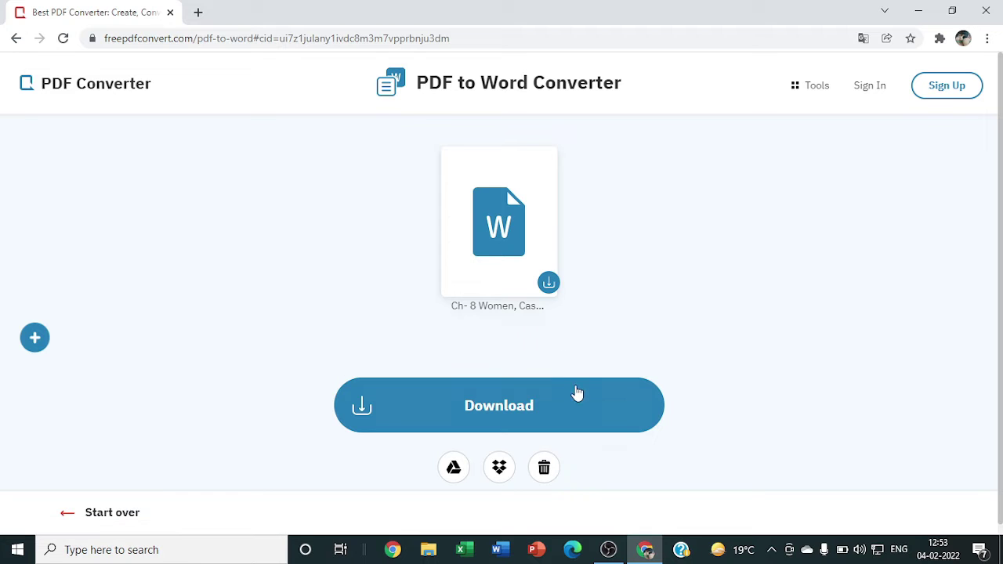
click(613, 427)
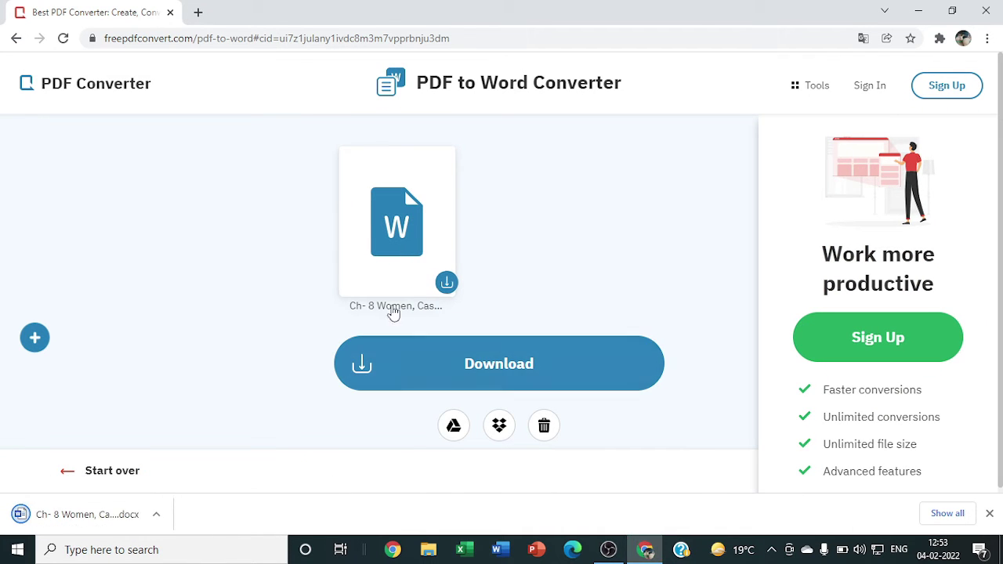
Step: Open the downloaded Word document, look through its pages and enable editing
click(156, 517)
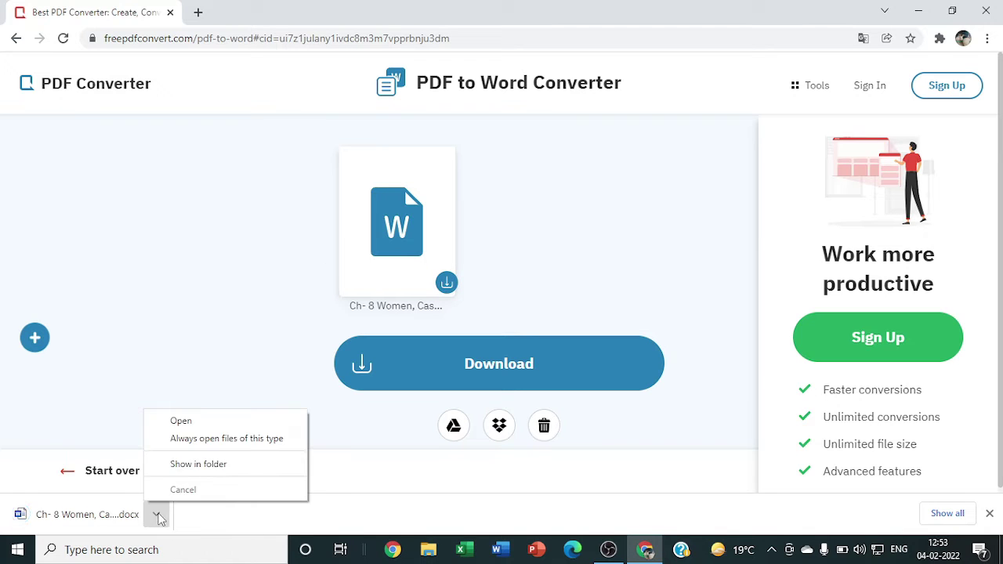
click(234, 423)
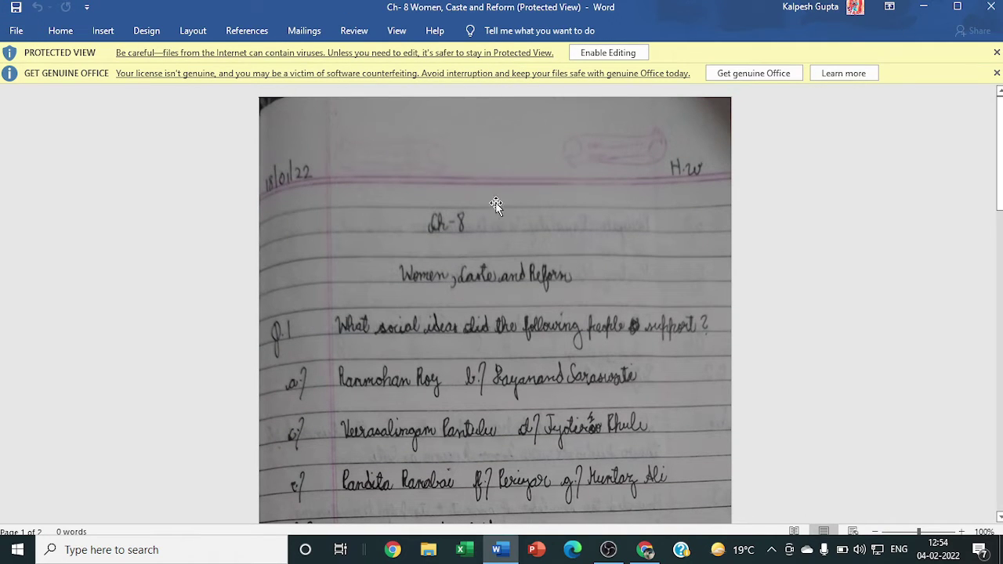
scroll(496, 210, down, 2)
scroll(495, 210, down, 17)
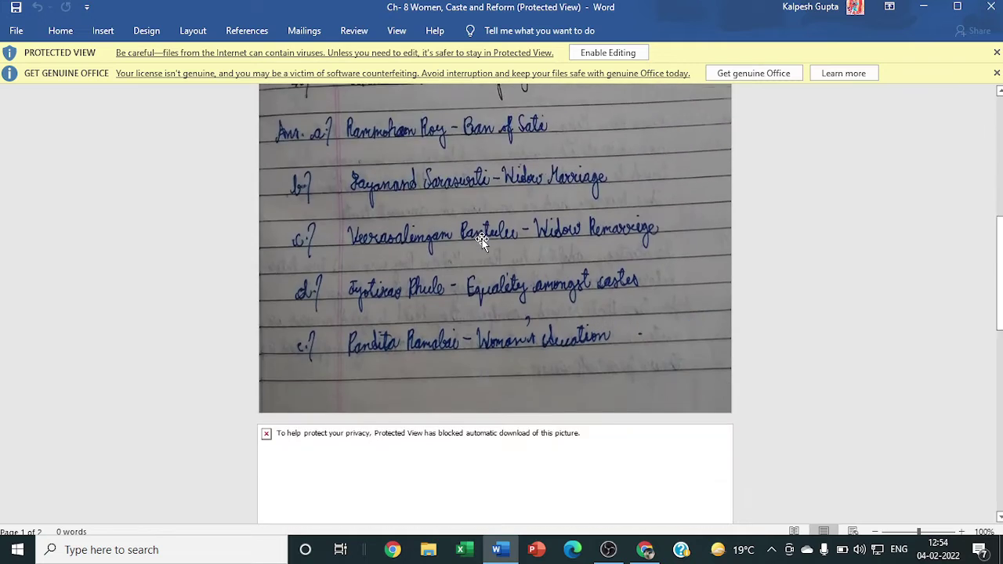
scroll(483, 245, down, 4)
scroll(481, 242, up, 2)
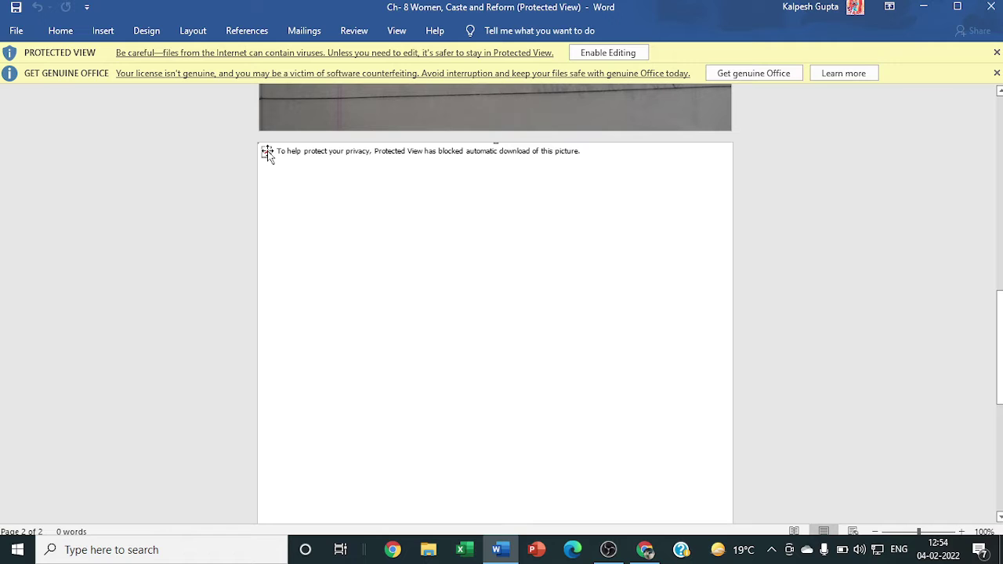
click(592, 54)
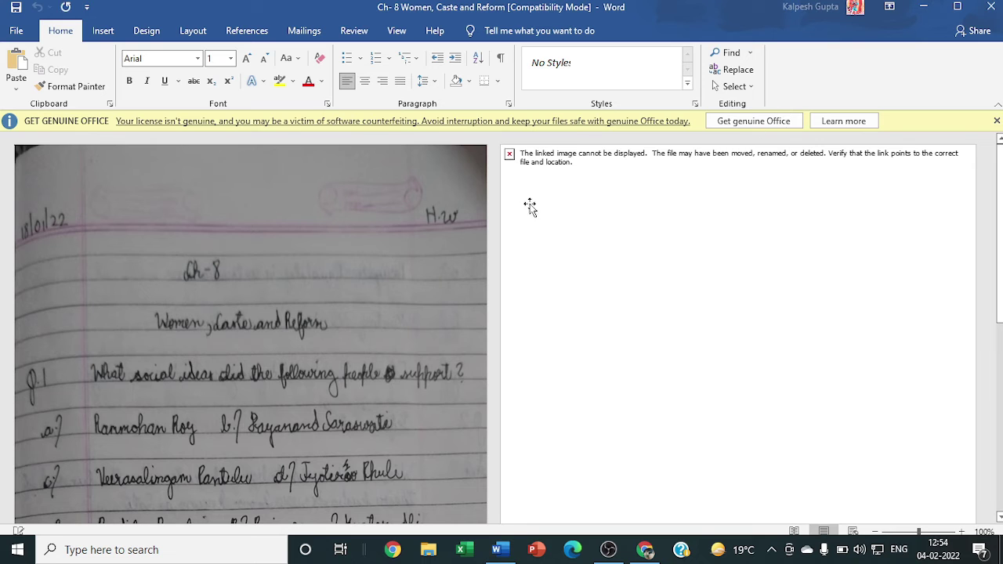
Step: Examine both pages of the converted document for how the scanned content came through, dismissing the Get Genuine Office notice
scroll(546, 242, down, 1)
scroll(547, 242, up, 1)
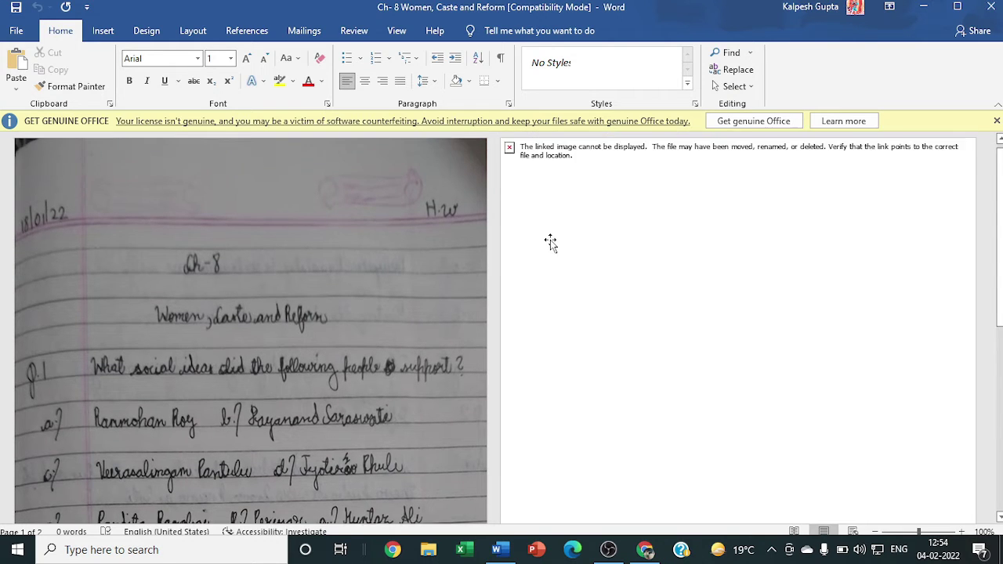
scroll(797, 274, down, 10)
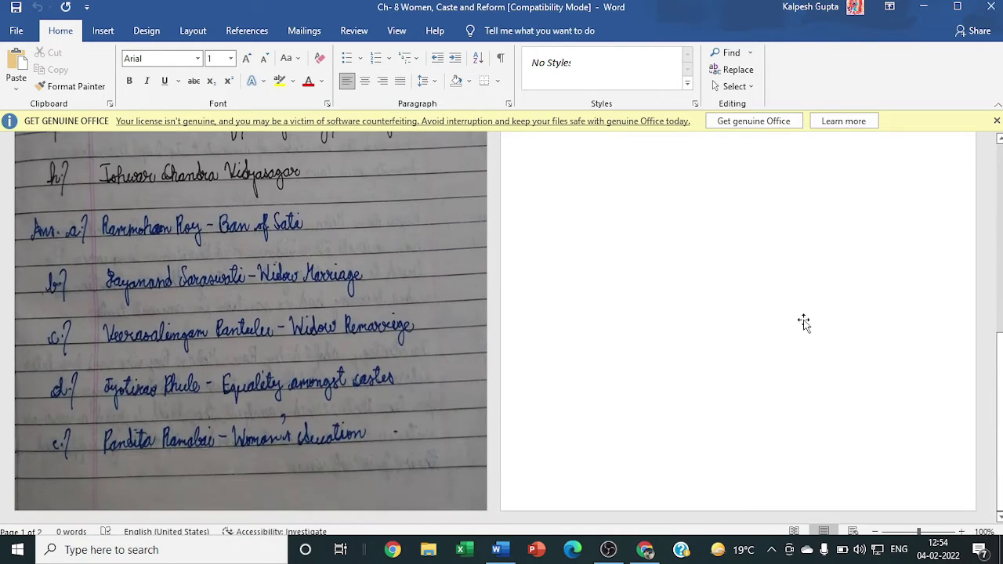
scroll(793, 362, up, 10)
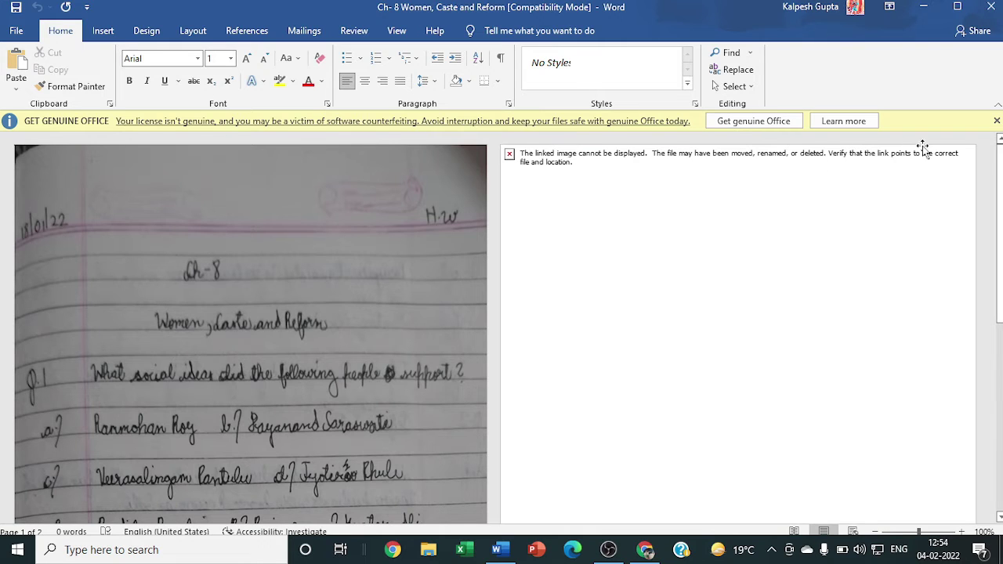
click(997, 122)
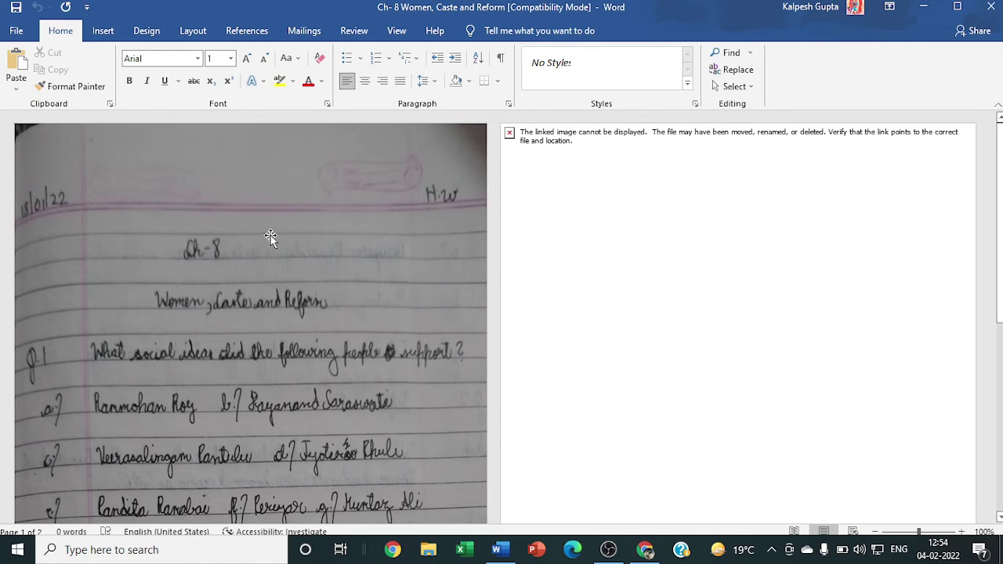
scroll(271, 236, down, 5)
scroll(282, 320, up, 2)
scroll(291, 325, down, 3)
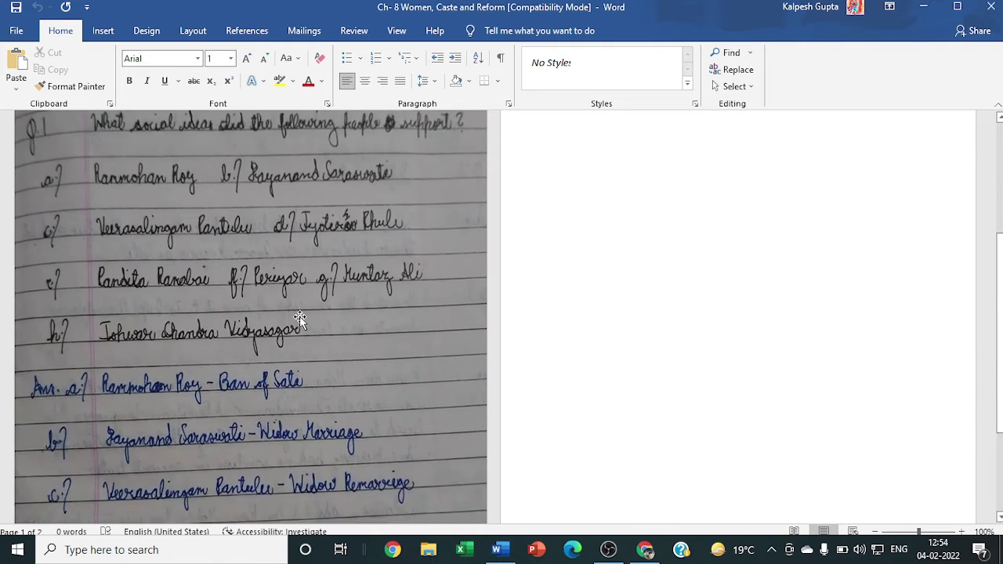
scroll(300, 321, down, 3)
scroll(735, 414, up, 6)
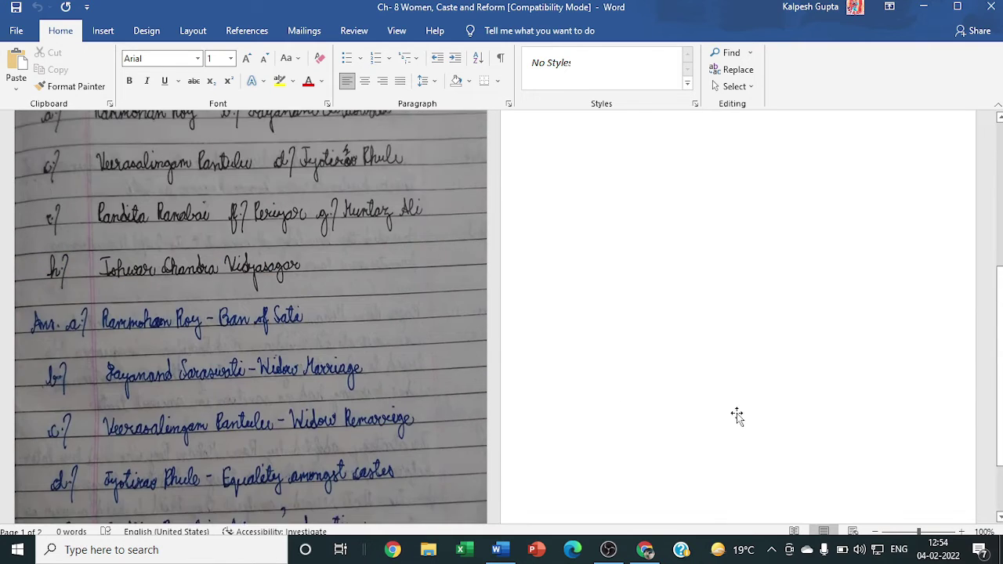
scroll(737, 413, up, 2)
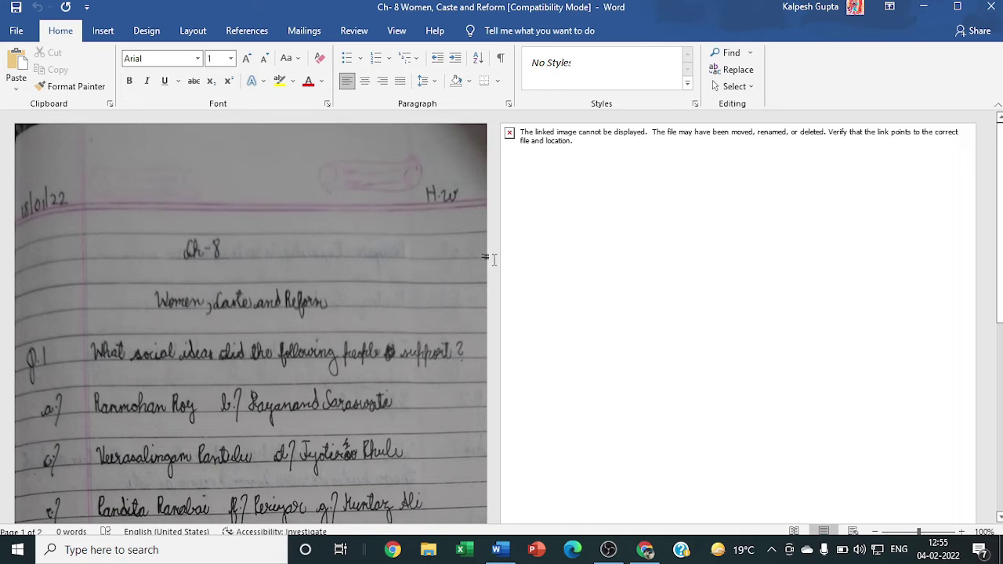
Step: Close the Word document and go back from the PDF to Word converter page in the browser
click(990, 7)
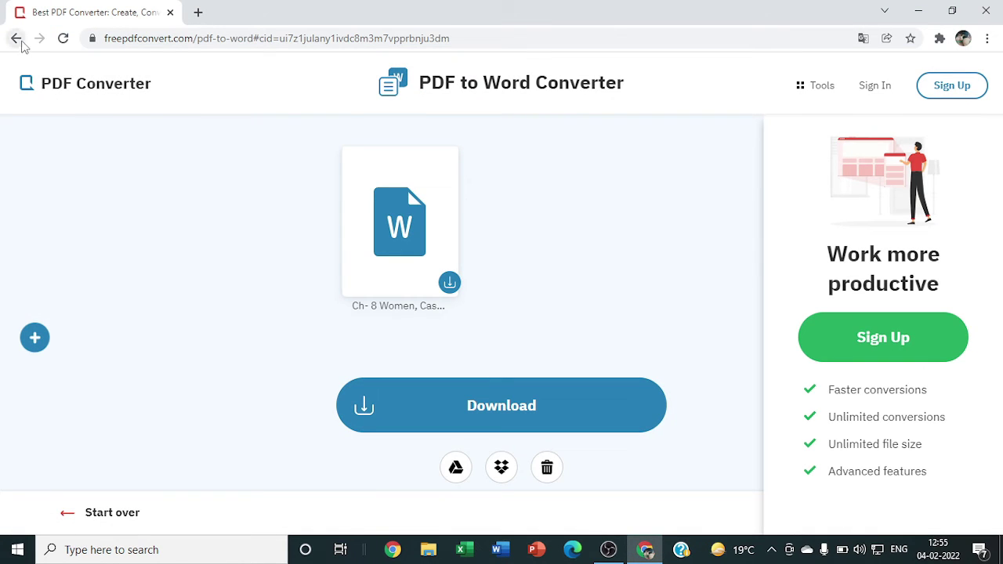
click(16, 39)
click(16, 38)
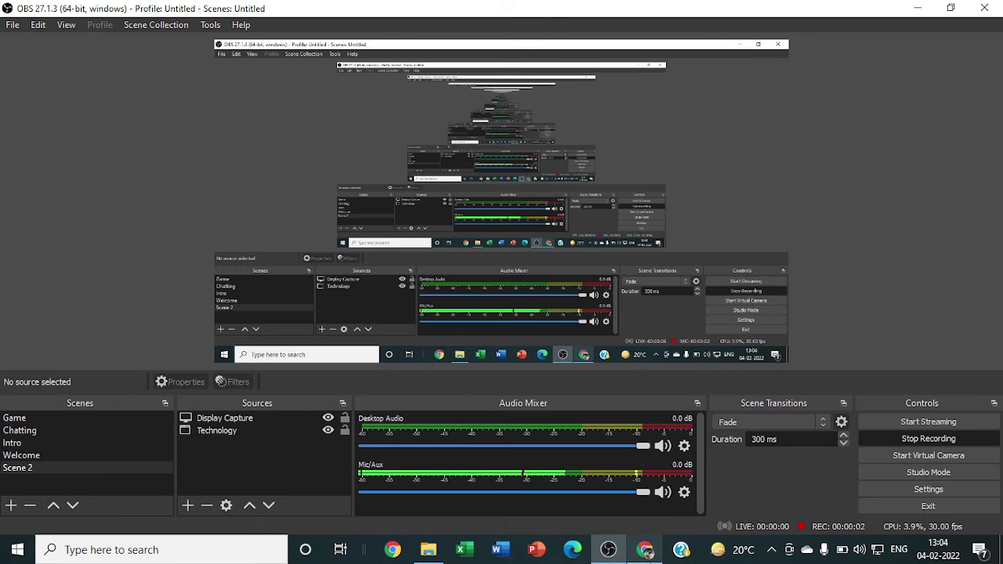
Step: Switch to Chrome, remove the first picture from the old PDF24 conversion list and close all open tabs
click(646, 549)
scroll(397, 267, up, 4)
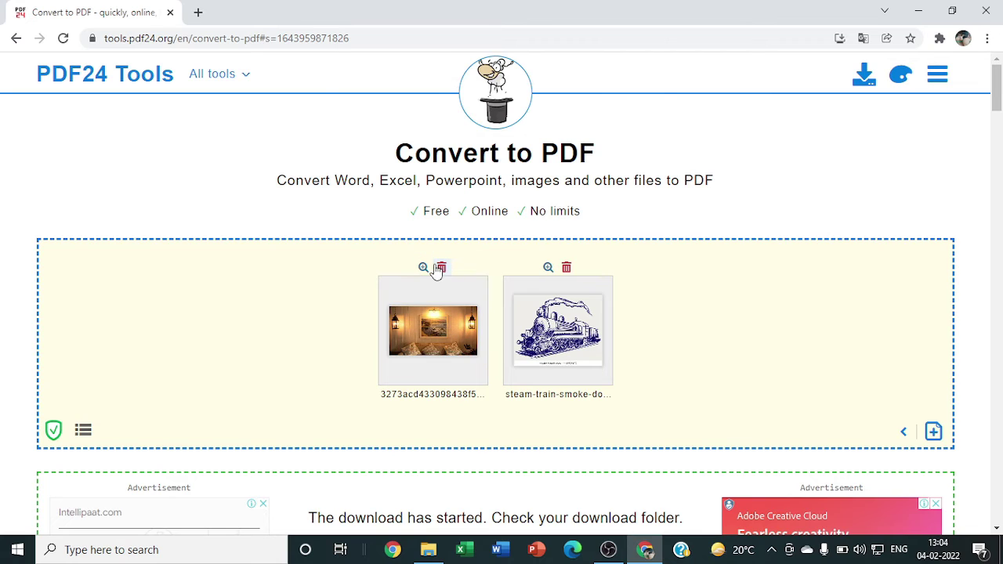
click(441, 267)
click(573, 121)
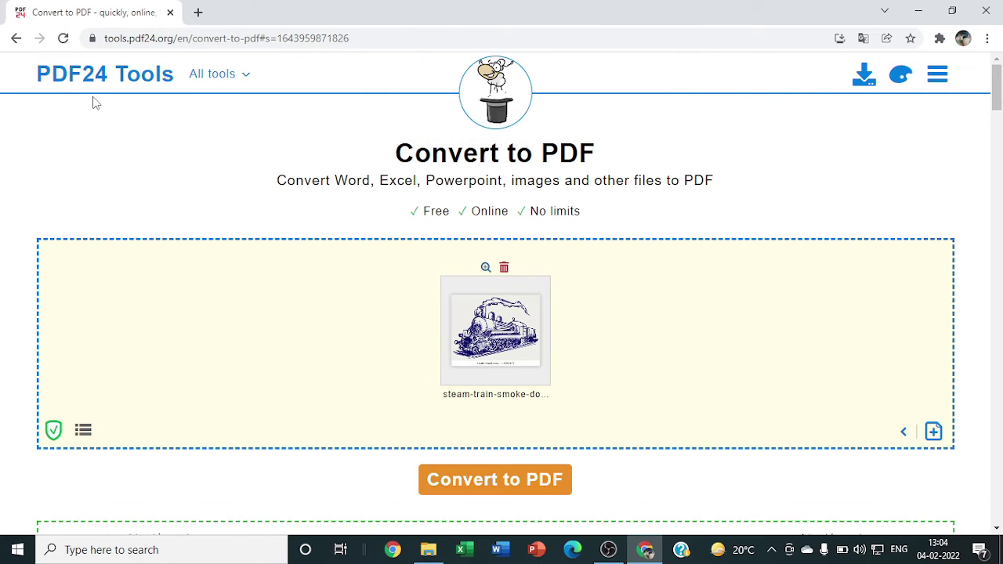
click(5, 41)
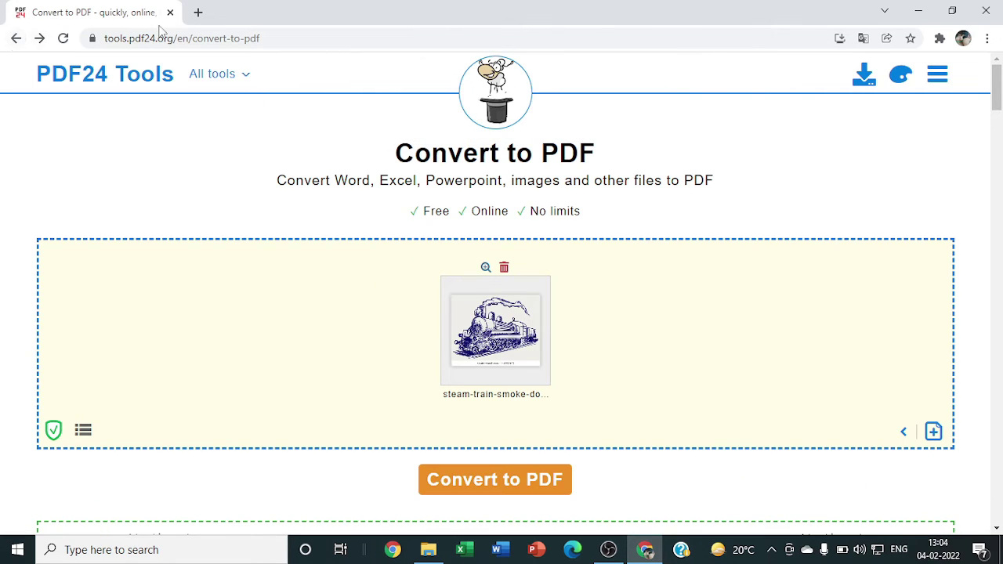
click(198, 12)
click(175, 19)
click(172, 13)
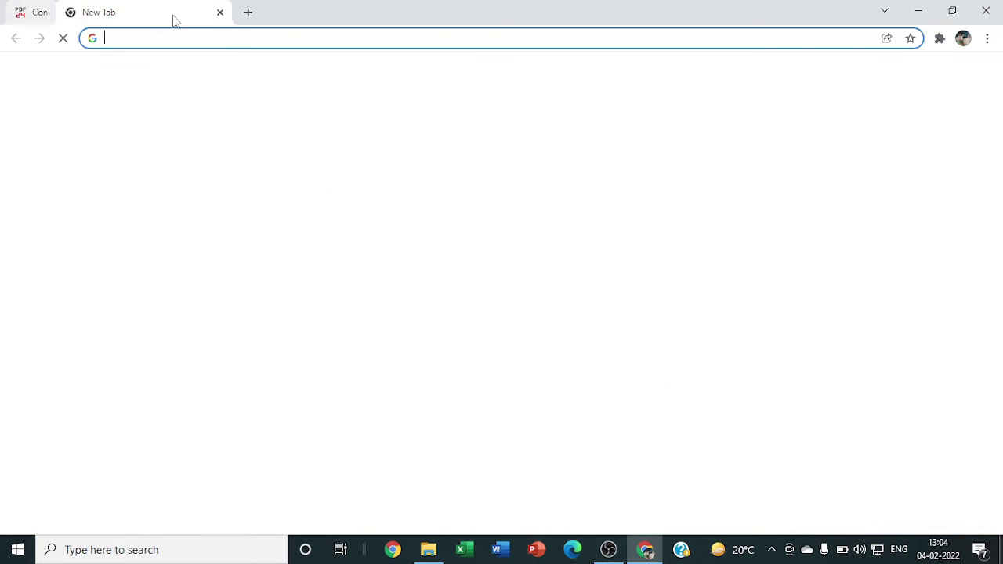
click(169, 13)
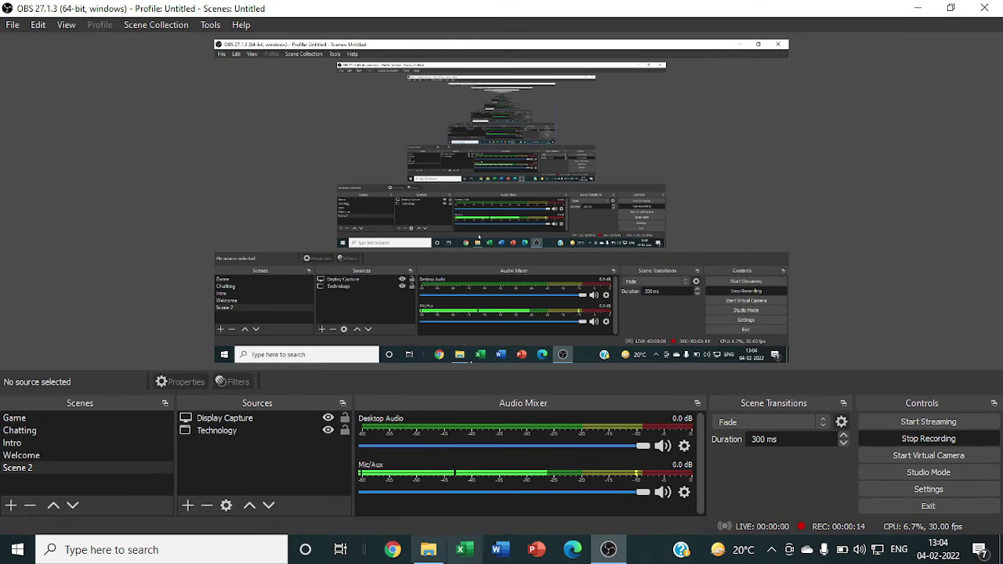
Step: Reopen Chrome, search for "pdf converter" and open the PDF24 Tools PDF Converter result
click(392, 552)
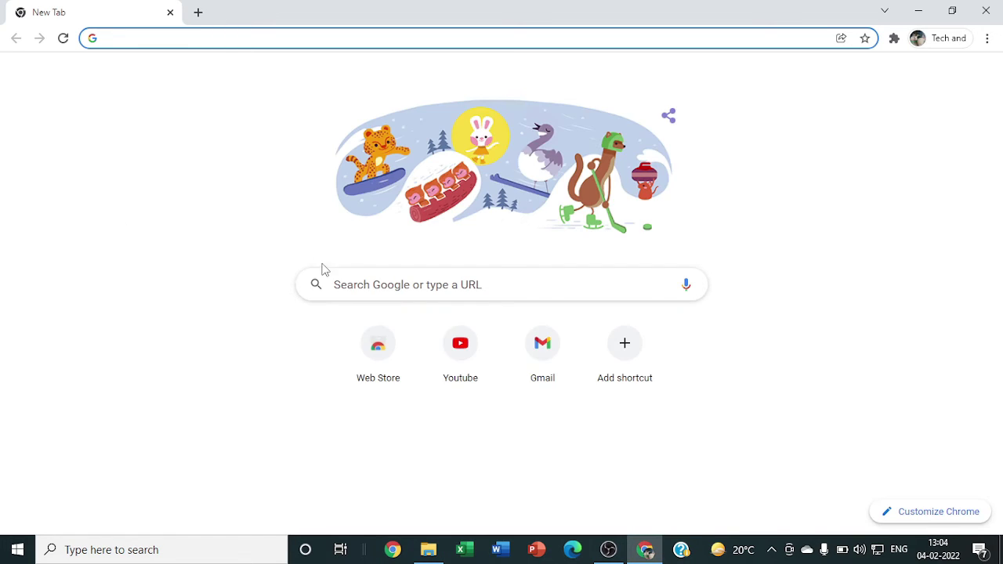
click(352, 282)
click(381, 383)
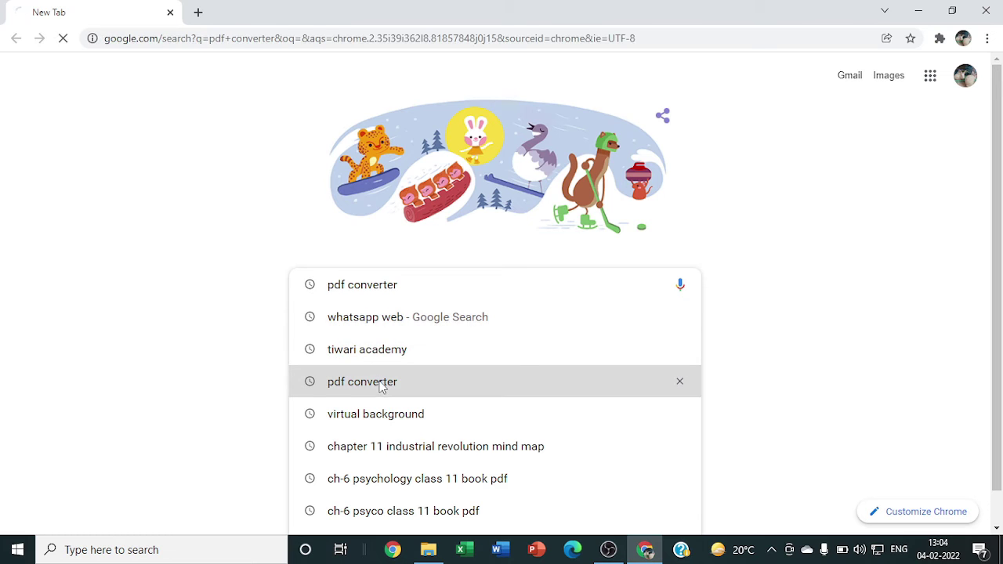
scroll(289, 243, down, 10)
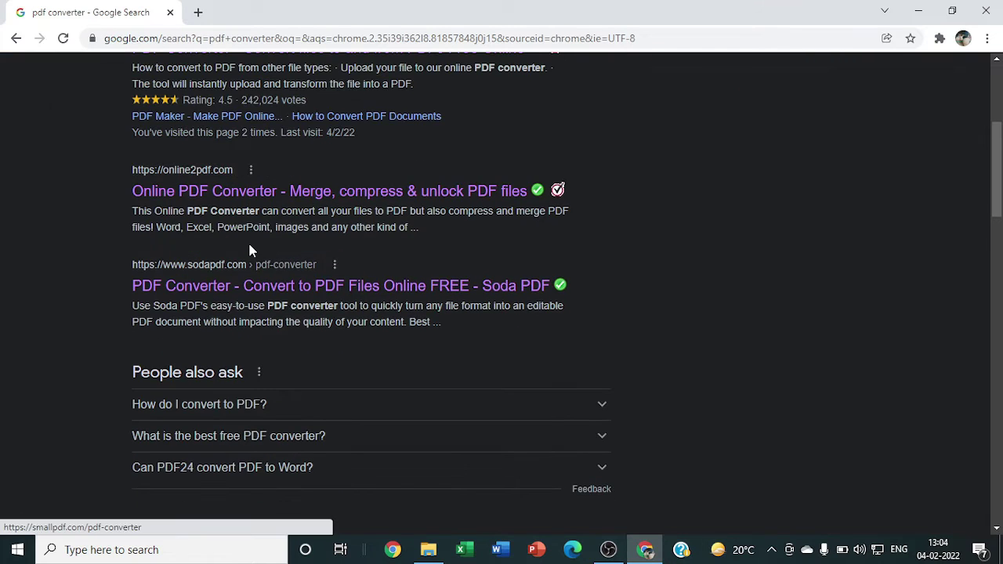
scroll(249, 253, down, 1)
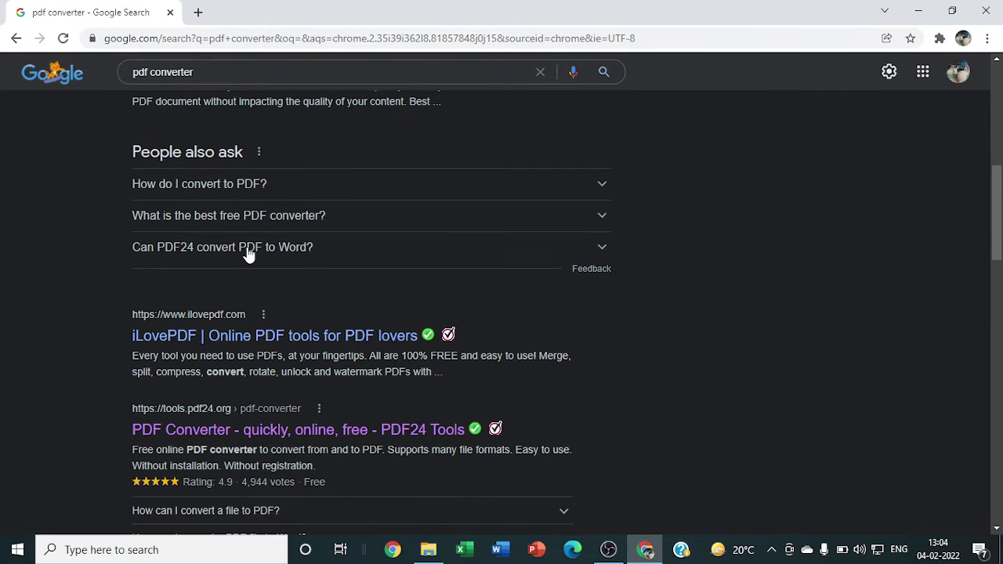
scroll(249, 253, down, 1)
click(251, 354)
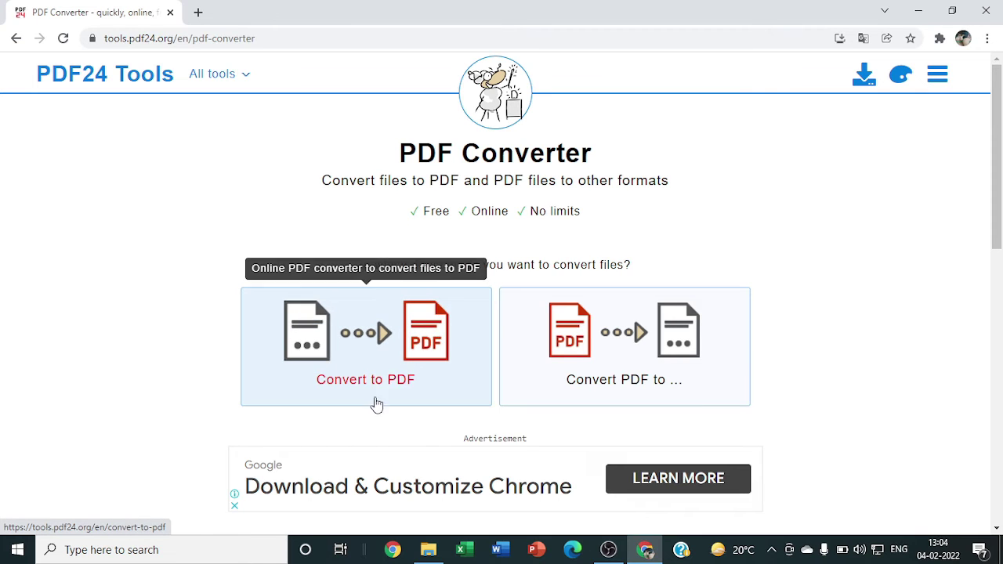
Step: Choose conversion to PDF and load the Word document "Ch- 8 Women, Caste and Reform" from the Downloads folder
click(355, 377)
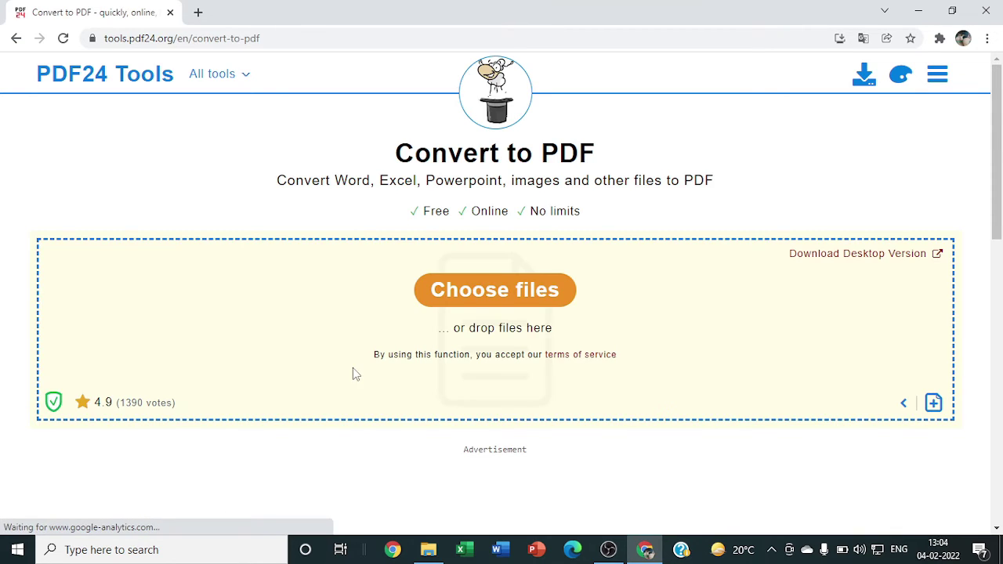
click(469, 293)
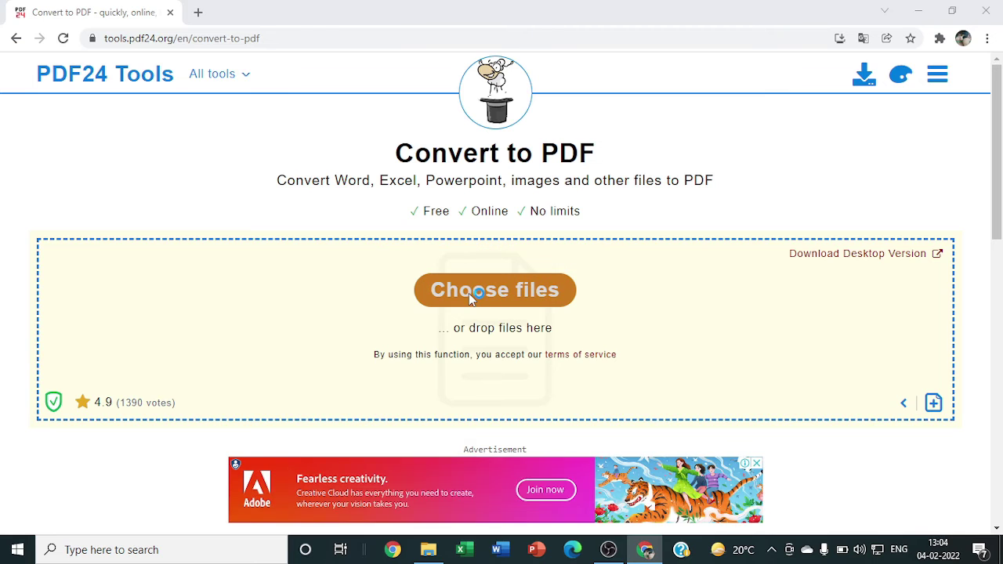
click(93, 202)
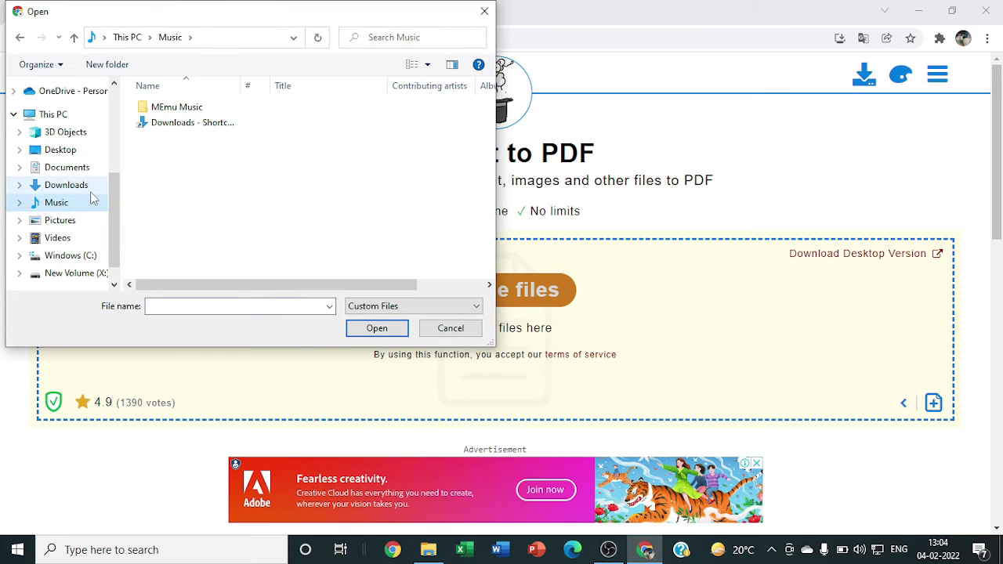
click(90, 185)
click(205, 128)
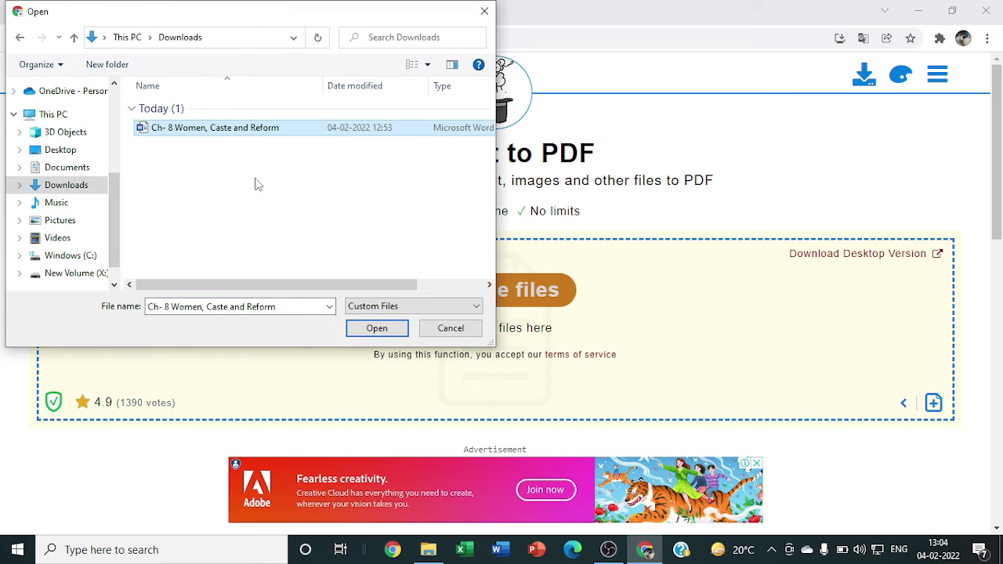
click(370, 327)
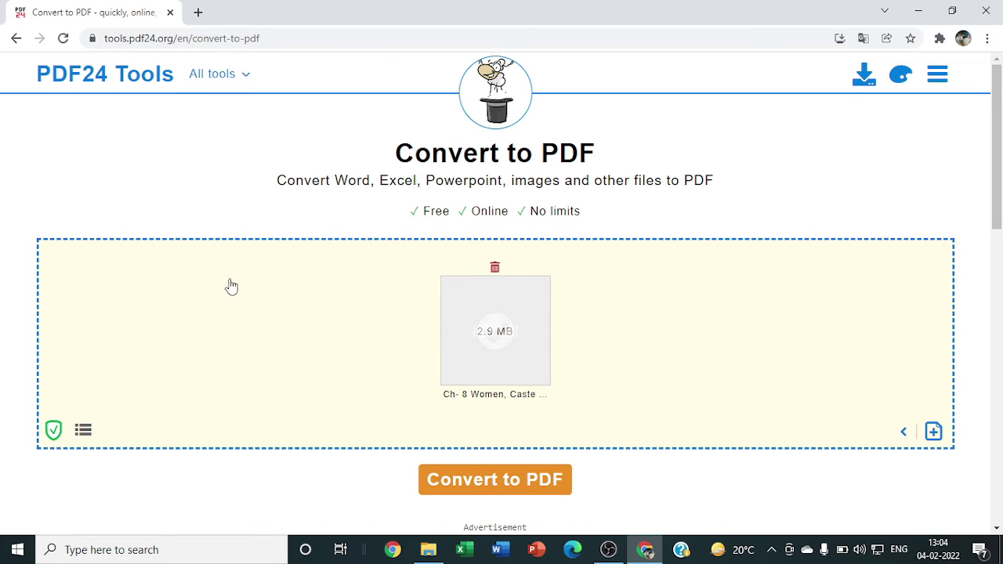
Step: Convert the loaded Word document to PDF and download the resulting file
scroll(231, 287, down, 3)
click(424, 272)
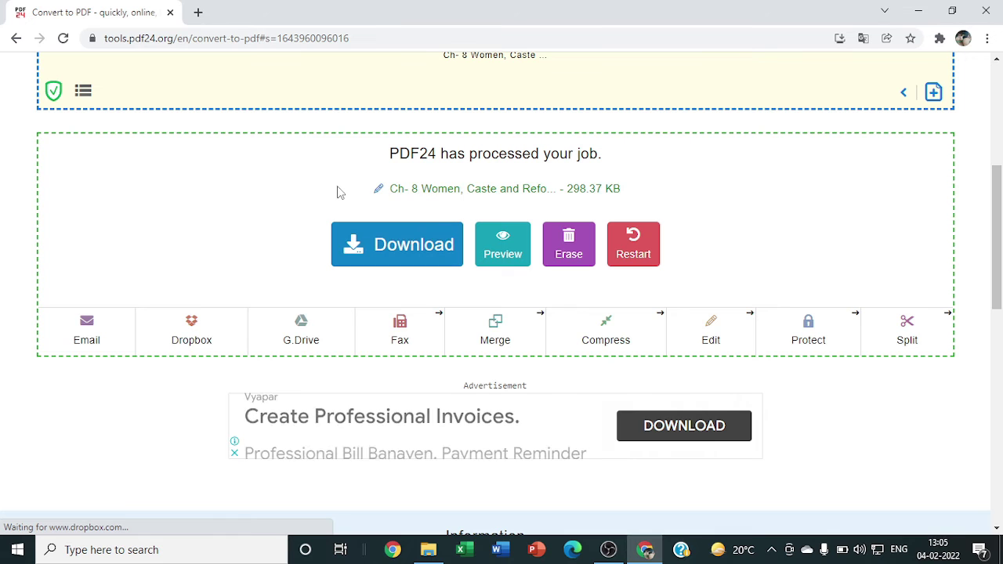
click(363, 248)
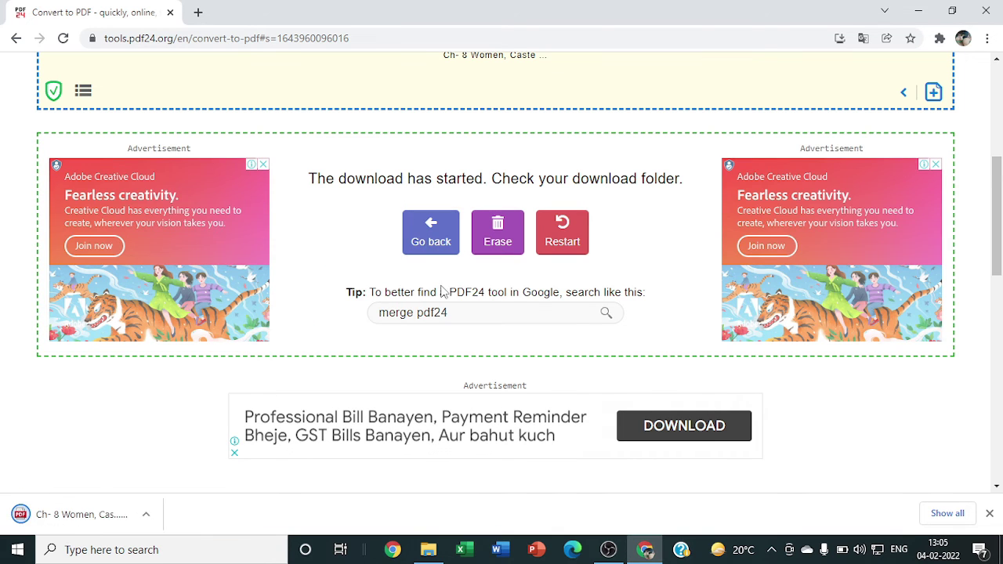
Step: Open the downloaded PDF and examine both pages for how the Word document's content came through
click(156, 514)
click(233, 409)
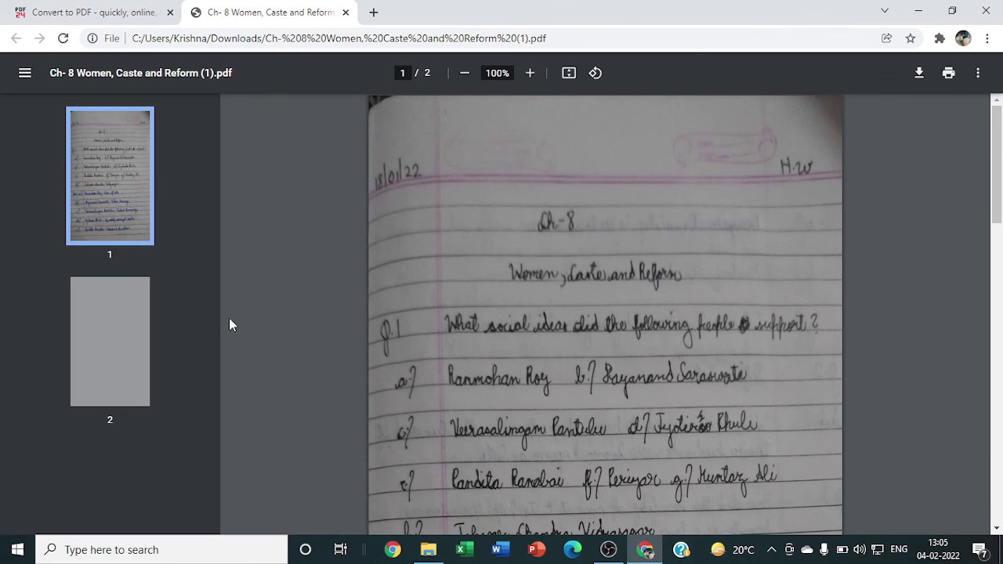
click(150, 377)
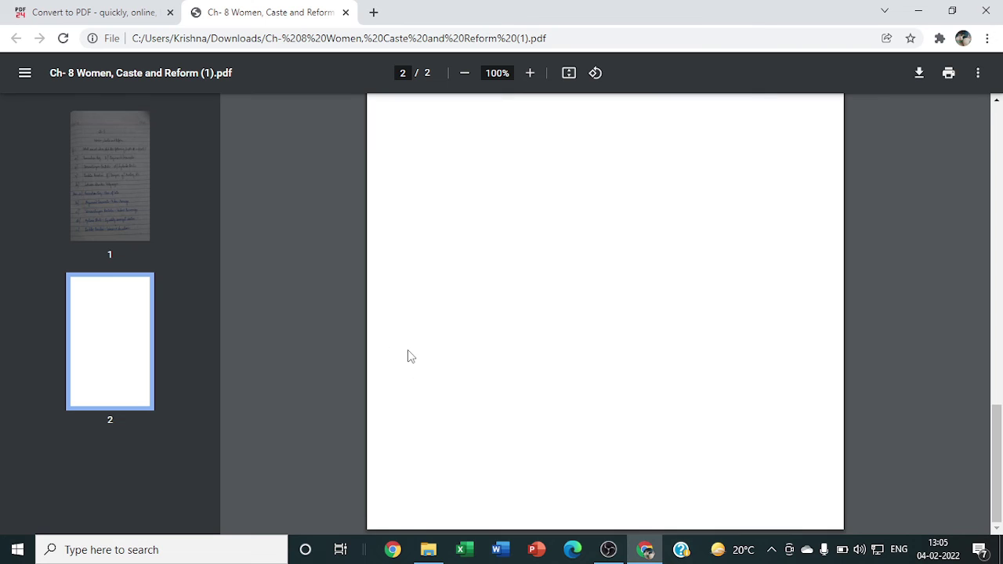
scroll(406, 350, up, 1)
scroll(406, 318, up, 5)
click(149, 332)
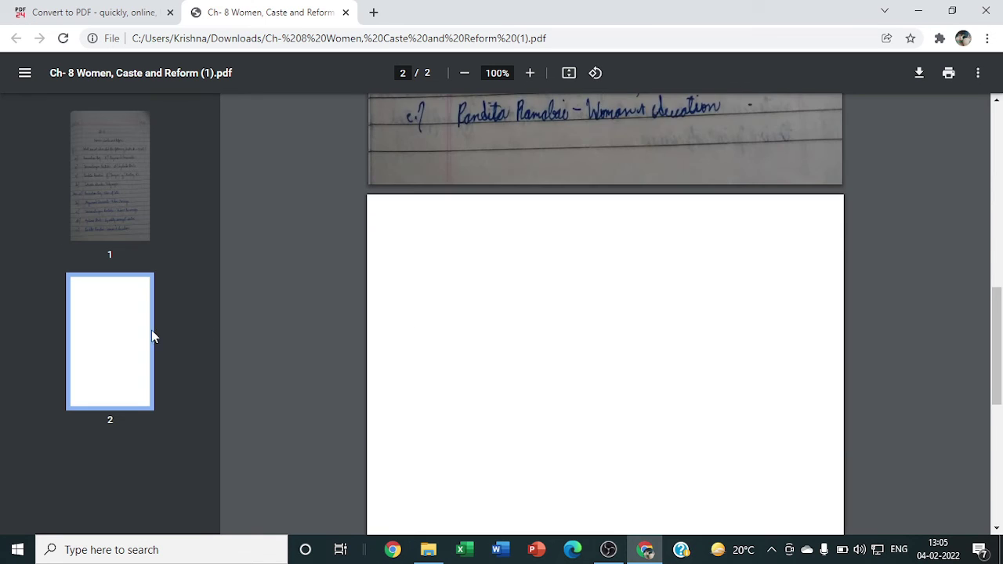
scroll(429, 251, down, 1)
scroll(430, 254, down, 1)
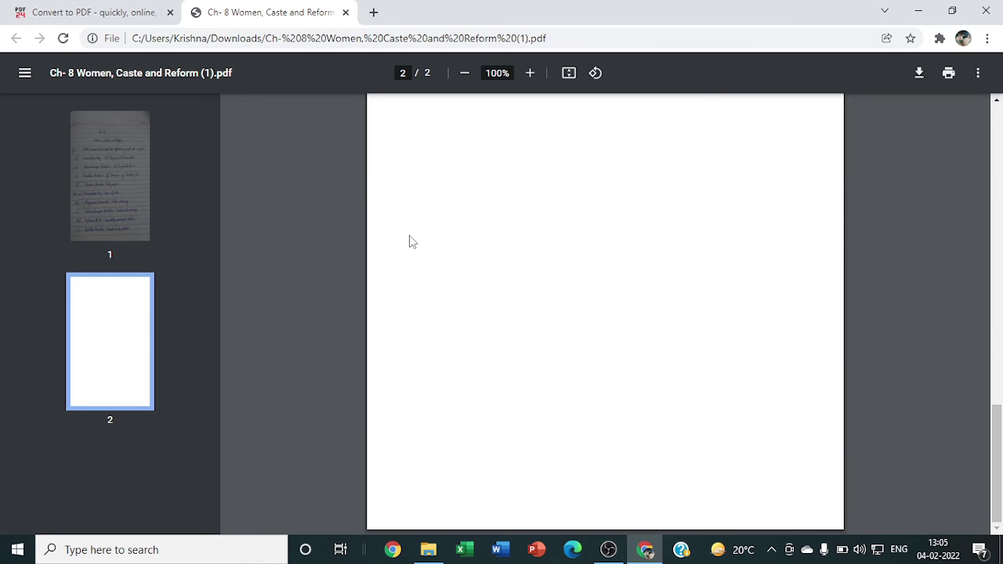
scroll(432, 253, up, 10)
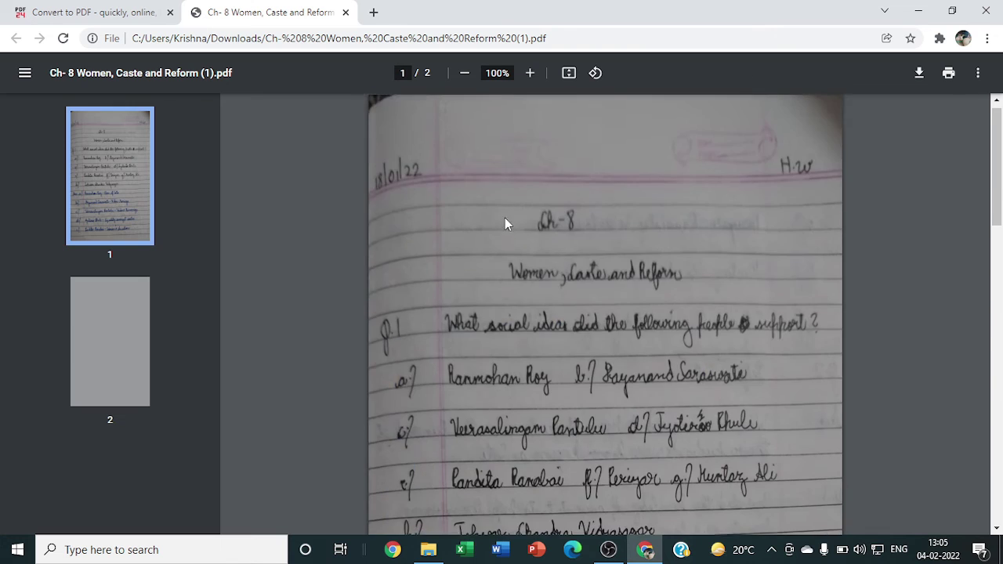
scroll(518, 227, down, 10)
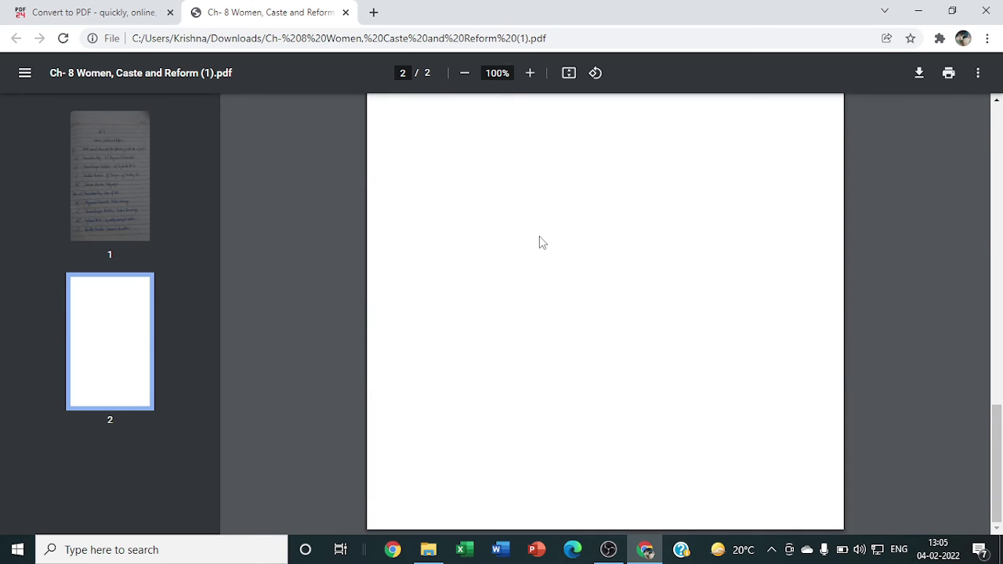
scroll(269, 257, up, 4)
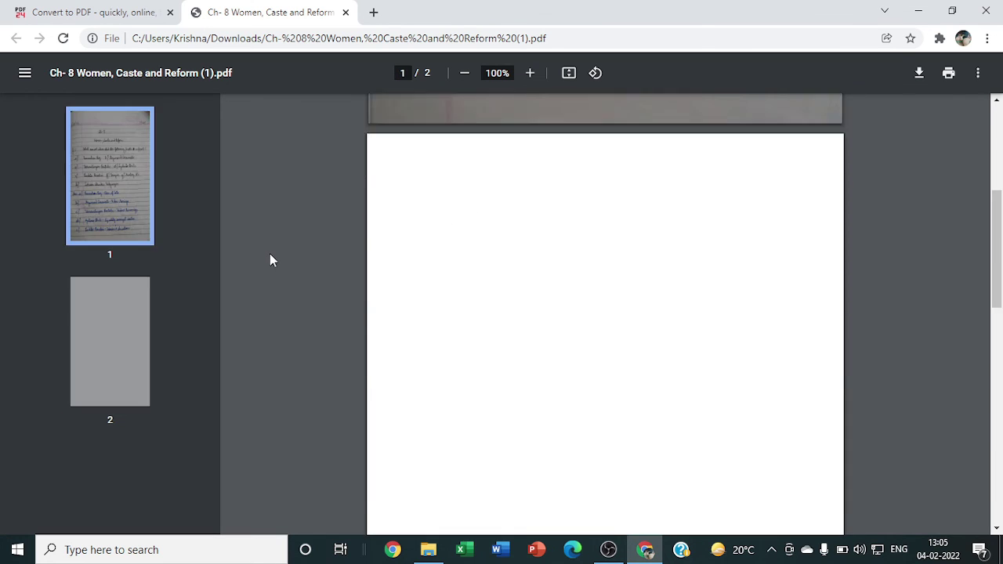
scroll(270, 253, up, 5)
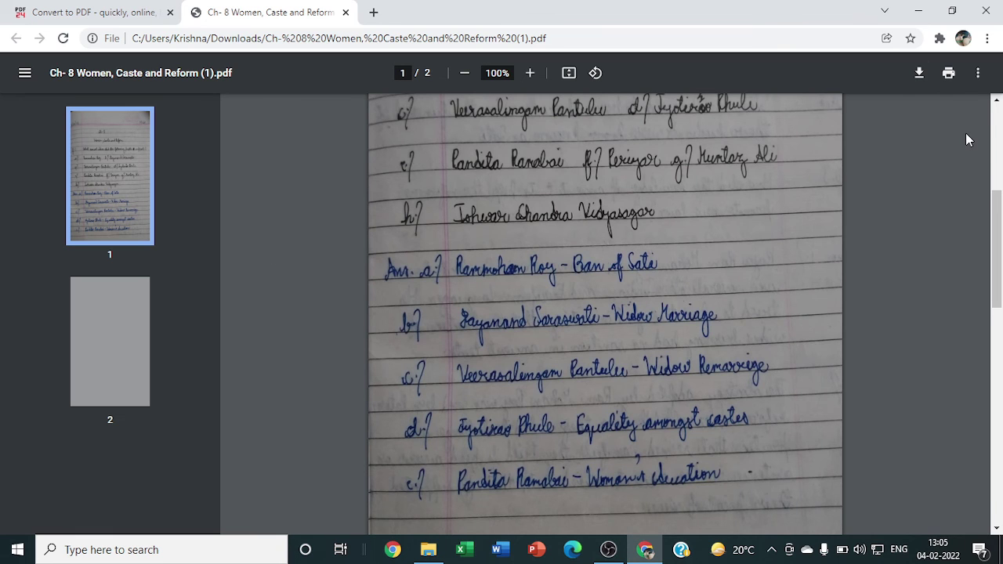
Step: Close the browser window showing the converted PDF
key(alt+F4)
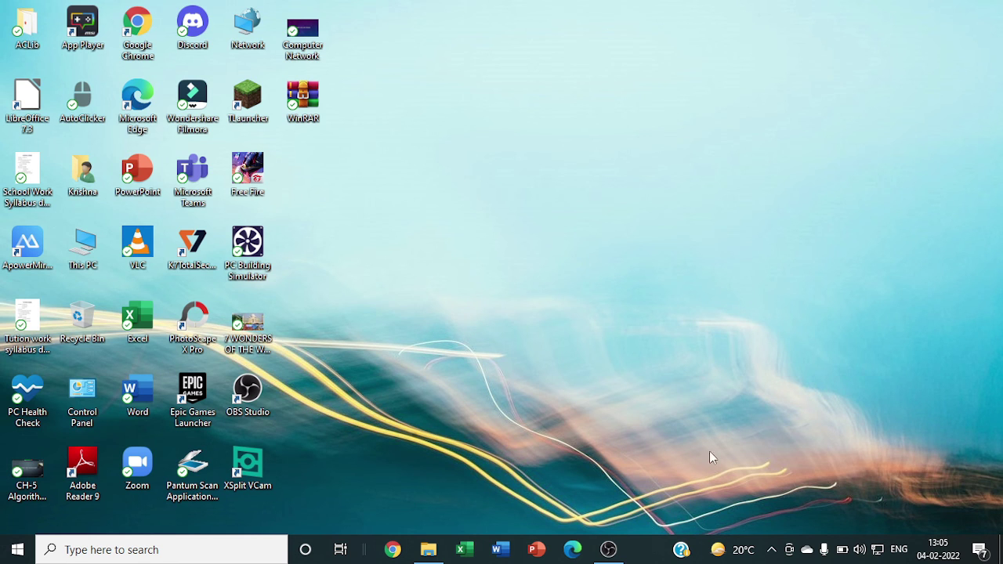
click(608, 549)
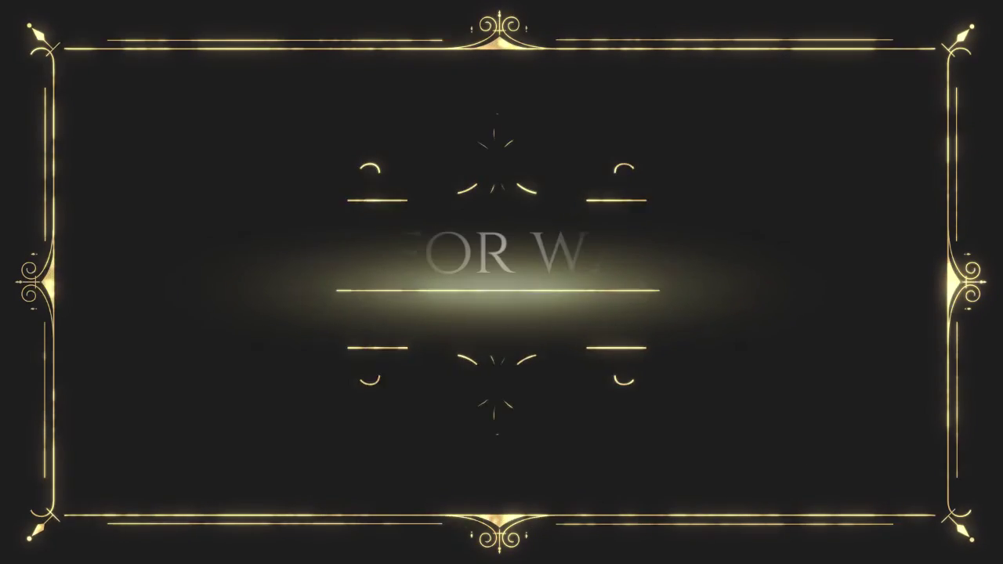